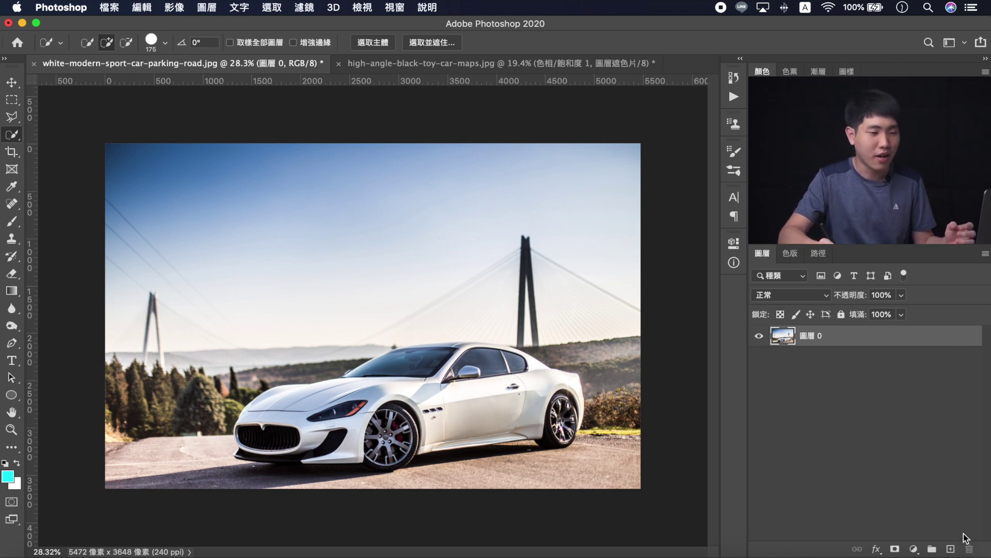
- Add a Hue/Saturation adjustment layer and shift the yellows' hue to -6 by sampling the car
{"action": "left_click", "coordinate": [914, 549]}
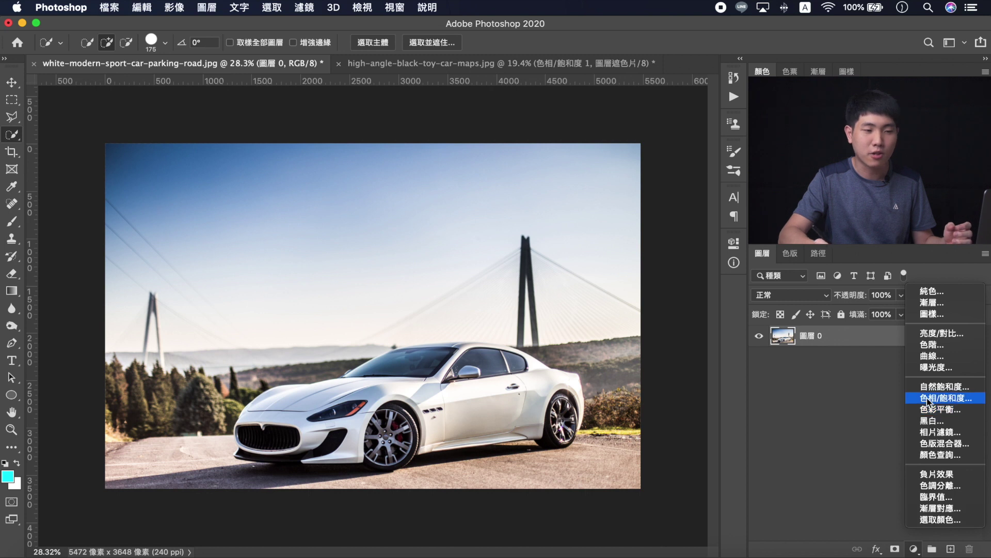
{"action": "left_click", "coordinate": [924, 400]}
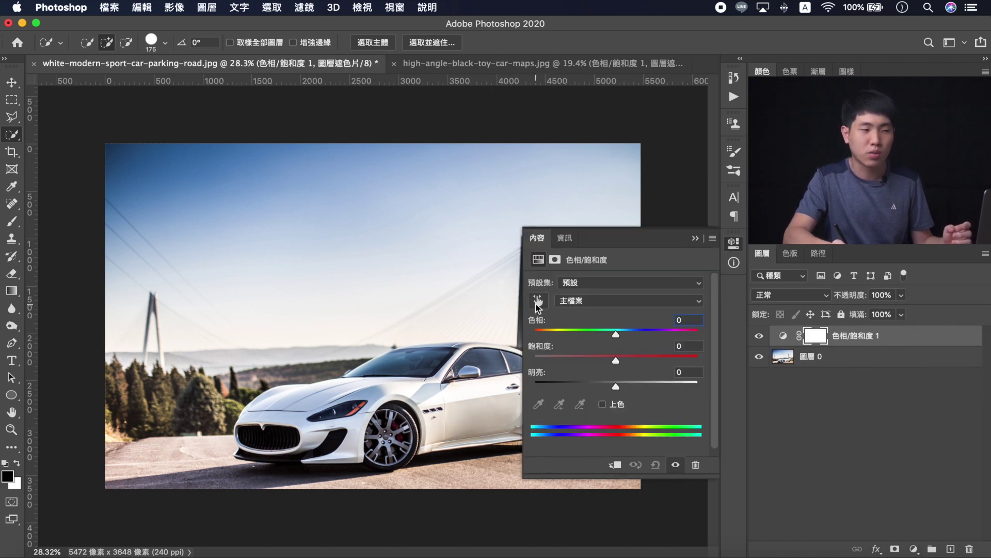
{"action": "left_click", "coordinate": [538, 302]}
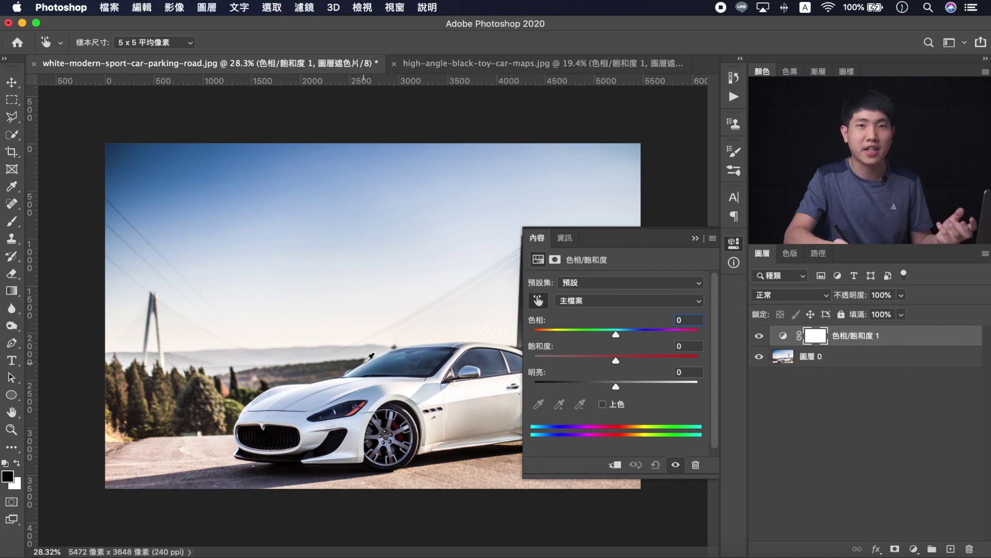
{"action": "left_click", "coordinate": [478, 395]}
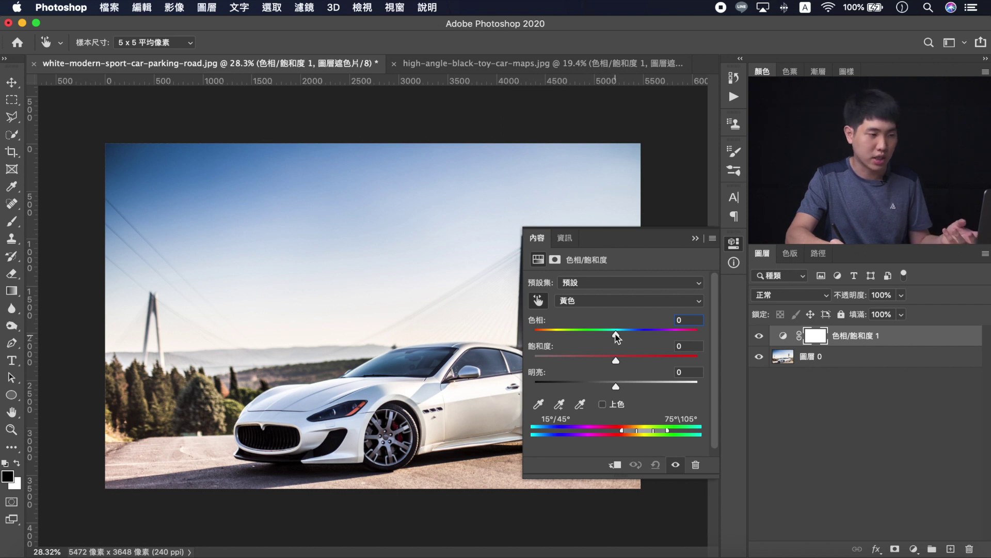
{"action": "mouse_move", "coordinate": [615, 333]}
{"action": "left_mouse_down"}
{"action": "mouse_move", "coordinate": [636, 336]}
{"action": "mouse_move", "coordinate": [597, 337]}
{"action": "mouse_move", "coordinate": [655, 337]}
{"action": "mouse_move", "coordinate": [616, 340]}
{"action": "left_mouse_up"}
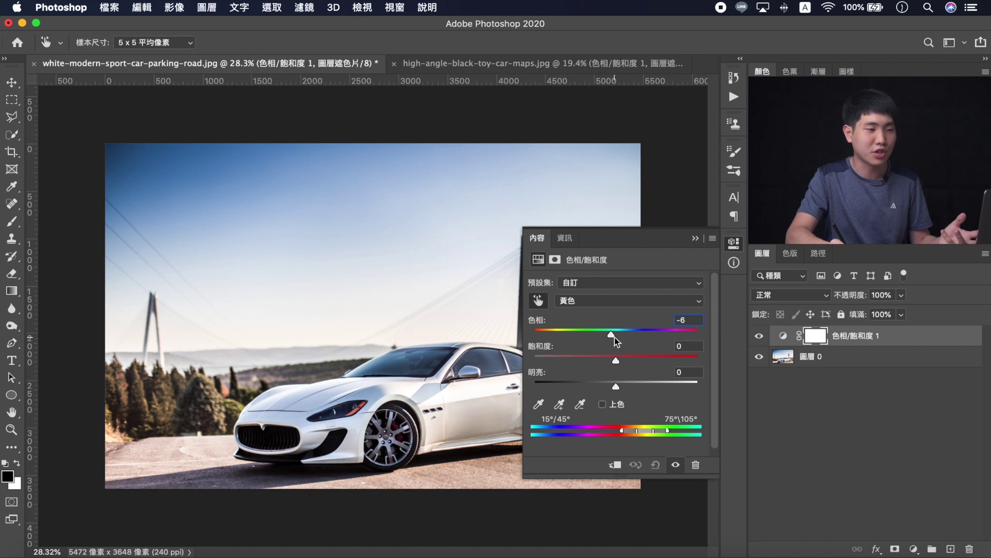
- Close Properties and select the adjustment layer itself rather than its mask
{"action": "left_click", "coordinate": [694, 239]}
{"action": "left_click", "coordinate": [901, 337]}
{"action": "key", "text": "w"}
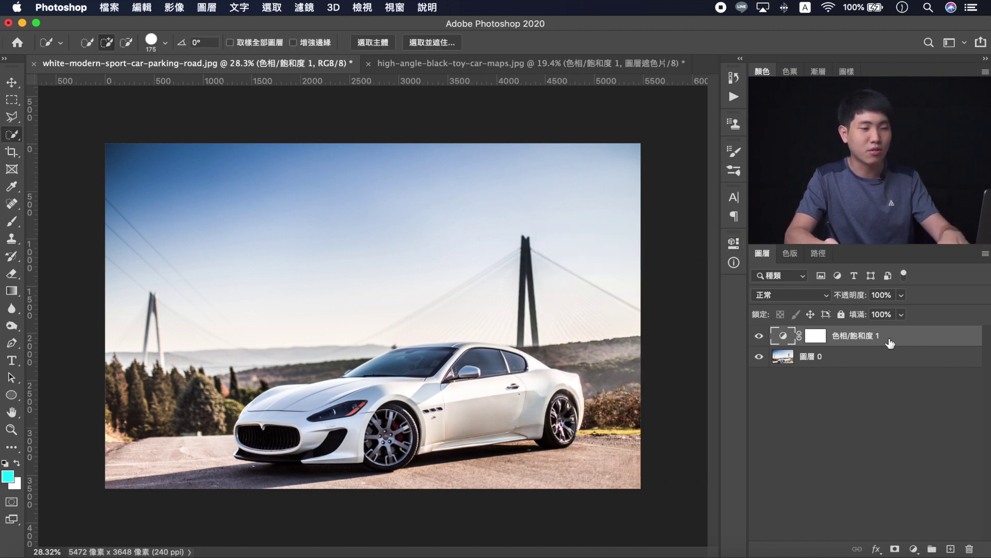
- Delete the Hue/Saturation layer and quick-select the whole white car body
{"action": "key", "text": "Delete"}
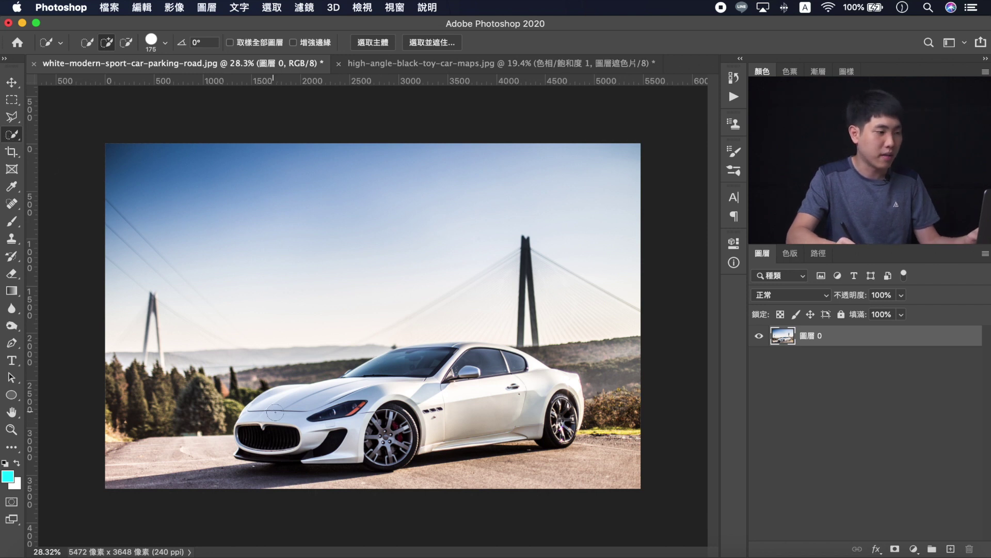
{"action": "left_click_drag", "start_coordinate": [253, 416], "coordinate": [320, 393]}
{"action": "mouse_move", "coordinate": [427, 358]}
{"action": "left_mouse_down"}
{"action": "mouse_move", "coordinate": [547, 413]}
{"action": "mouse_move", "coordinate": [460, 420]}
{"action": "left_mouse_up"}
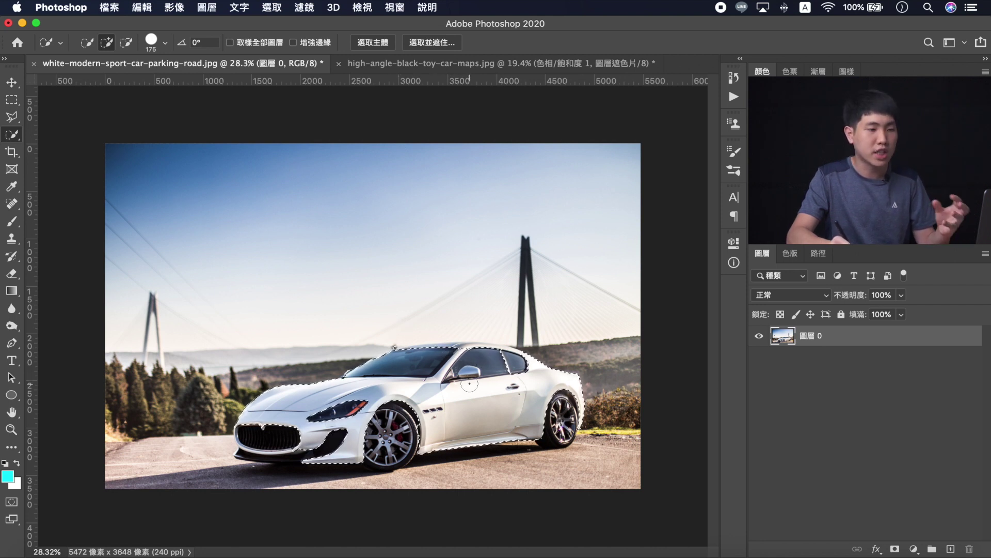
{"action": "key", "text": "ctrl+d"}
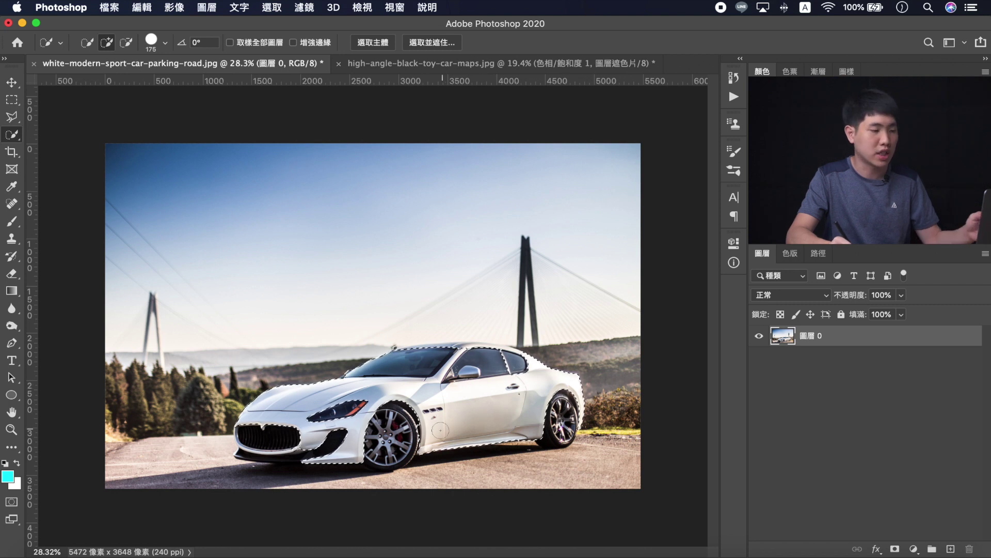
{"action": "key", "text": "ctrl+z"}
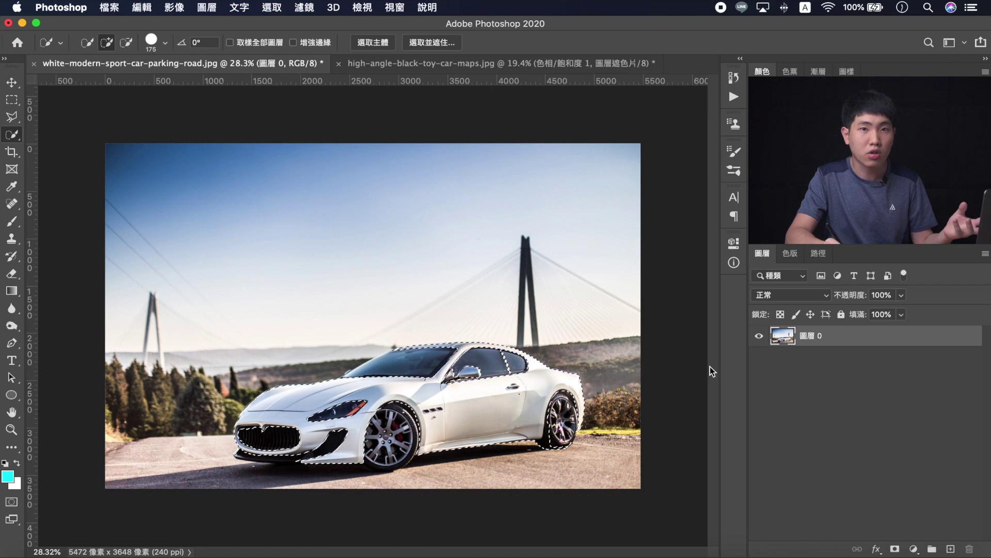
{"action": "left_click", "coordinate": [913, 549]}
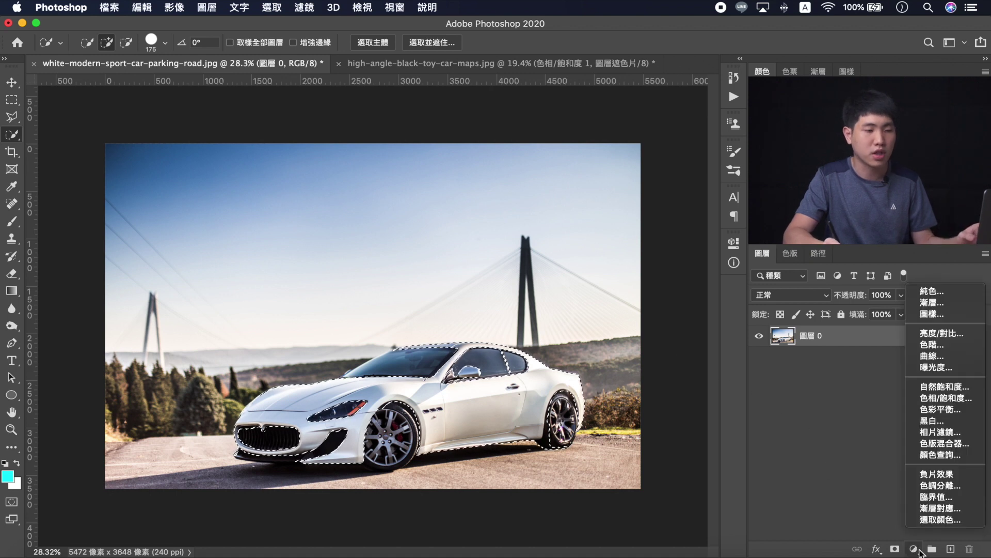
- Add a car-masked Hue/Saturation layer in Colorize mode with Lightness -35, Hue 48, Saturation 71
{"action": "left_click", "coordinate": [960, 397]}
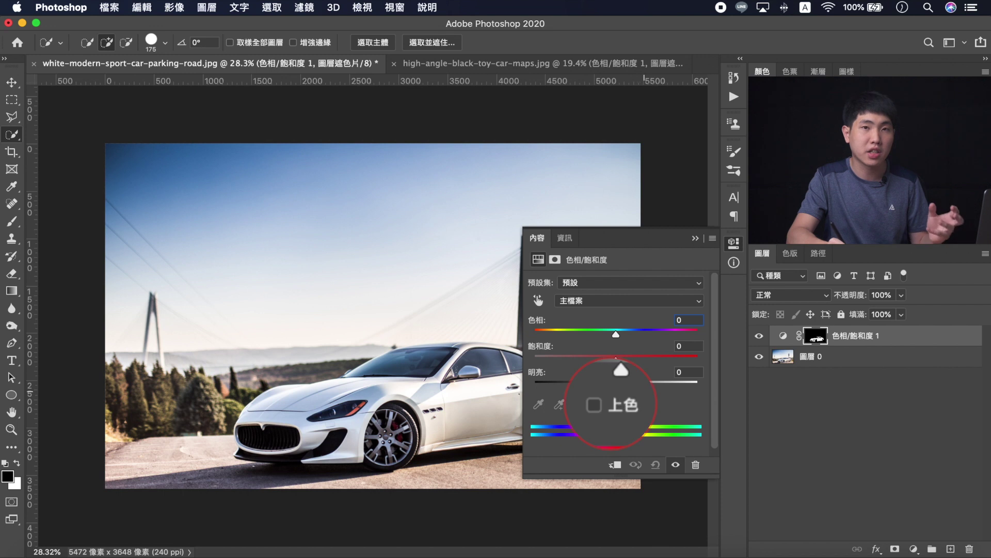
{"action": "left_click", "coordinate": [593, 403]}
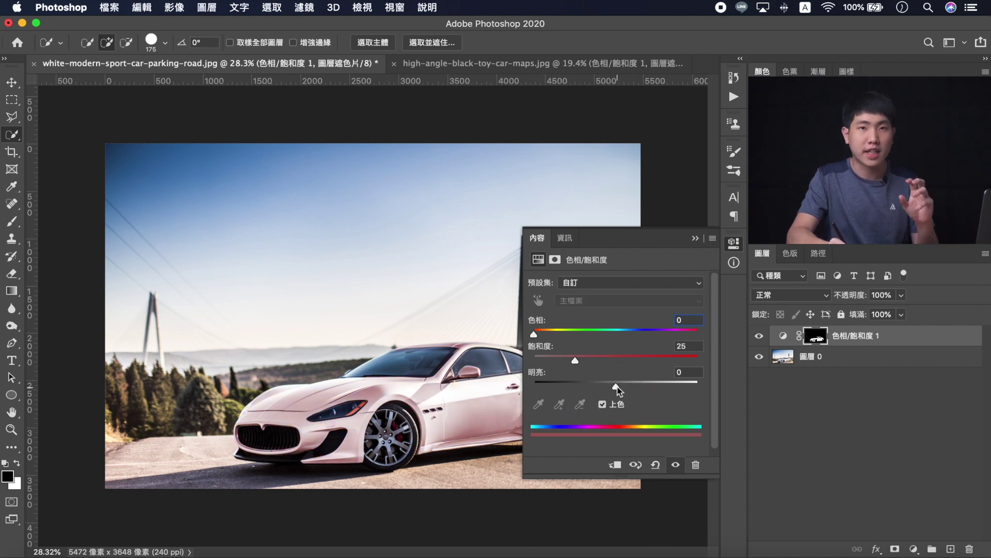
{"action": "left_click_drag", "start_coordinate": [614, 388], "coordinate": [588, 388]}
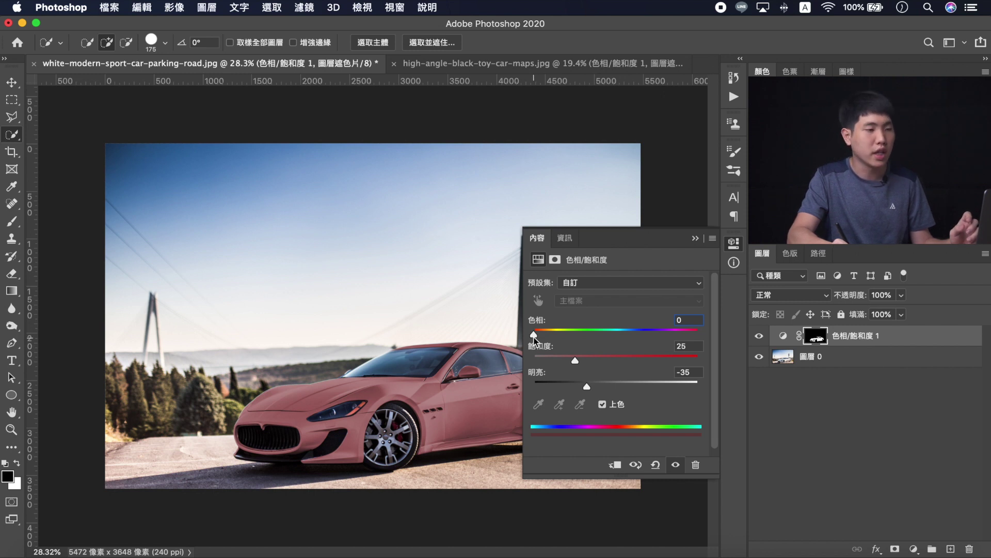
{"action": "left_click_drag", "start_coordinate": [538, 336], "coordinate": [556, 333]}
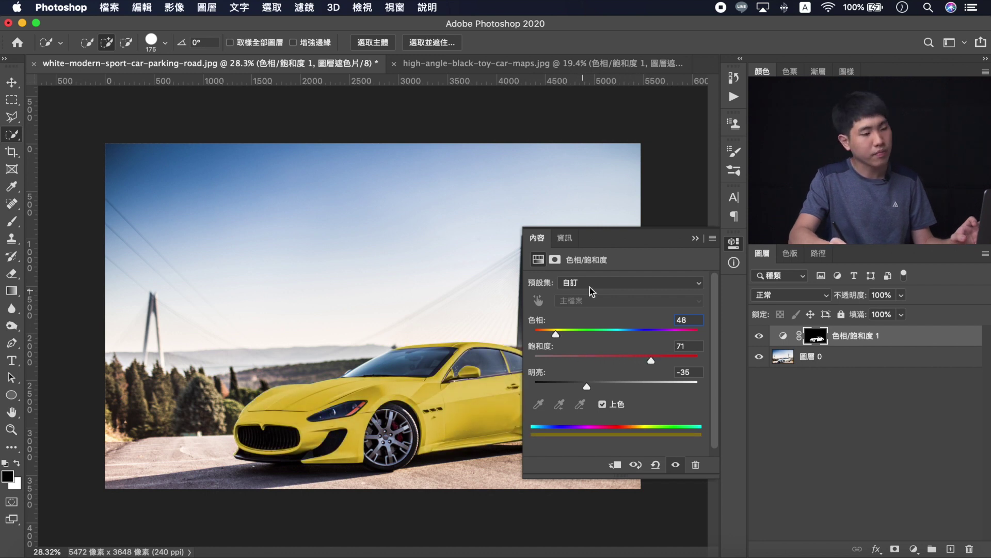
{"action": "left_click", "coordinate": [695, 241]}
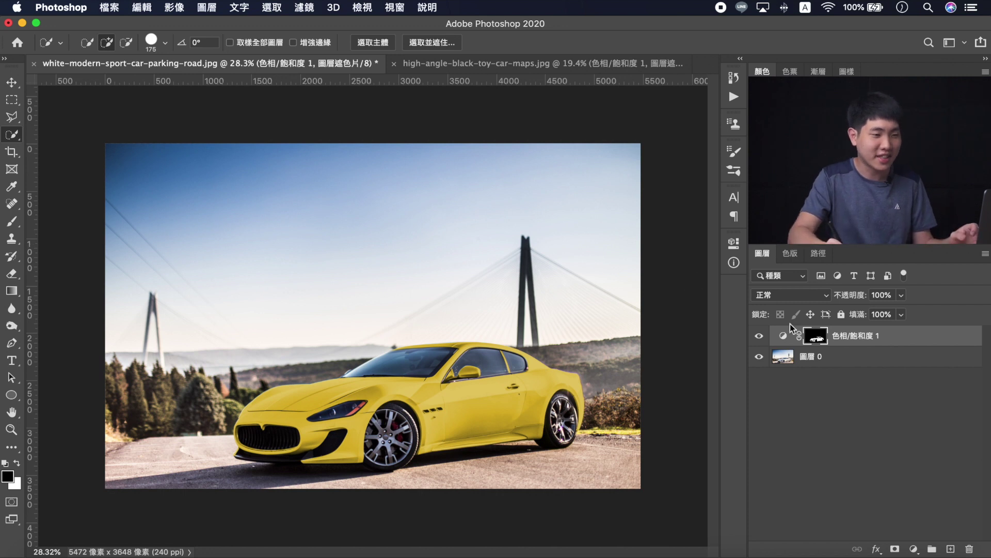
- Reopen the car's Hue/Saturation settings to review them, then close Properties
{"action": "left_click", "coordinate": [784, 336]}
{"action": "double_click", "coordinate": [783, 335]}
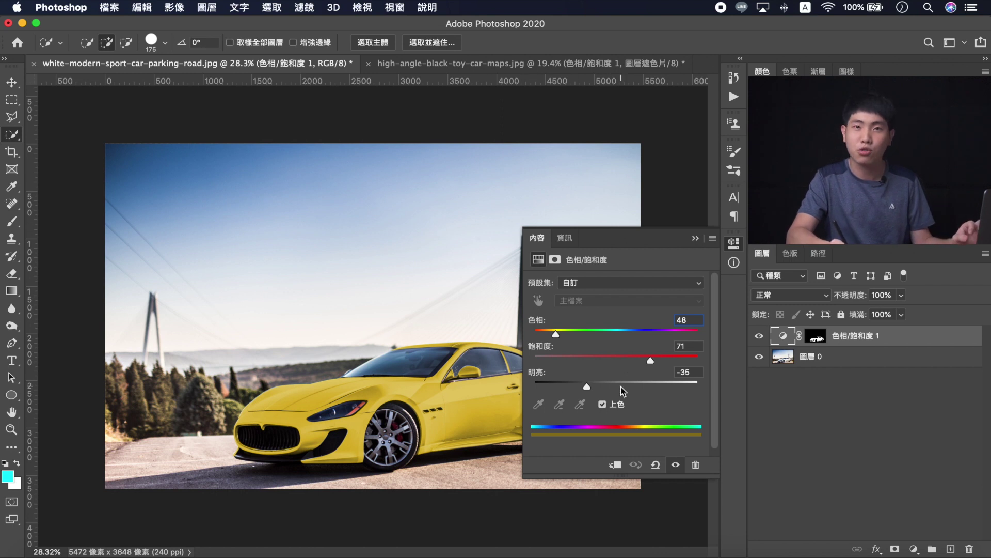
{"action": "left_click", "coordinate": [696, 238]}
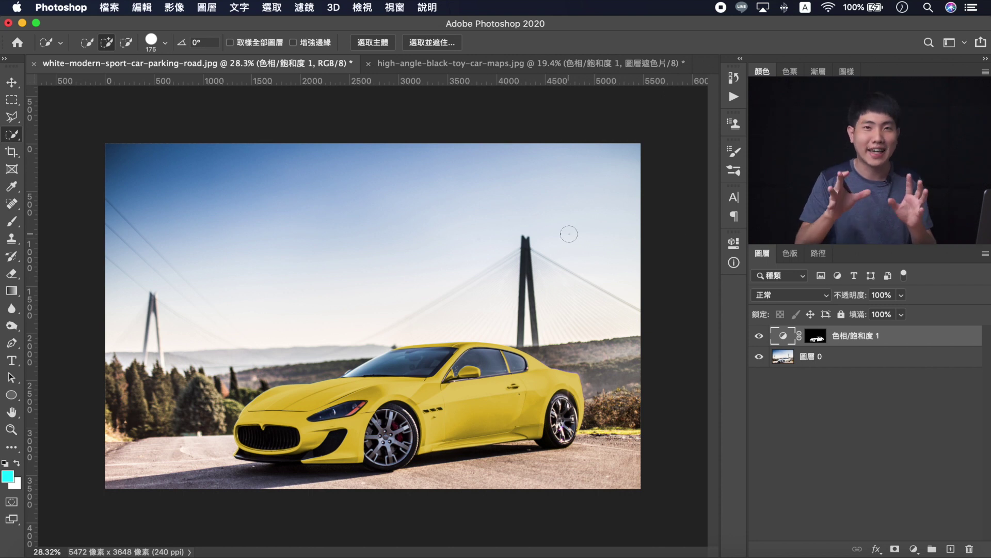
- On the toy-car photo, colorize its Hue/Saturation layer with Lightness +29, Hue 230, Saturation 46
{"action": "left_click", "coordinate": [455, 65]}
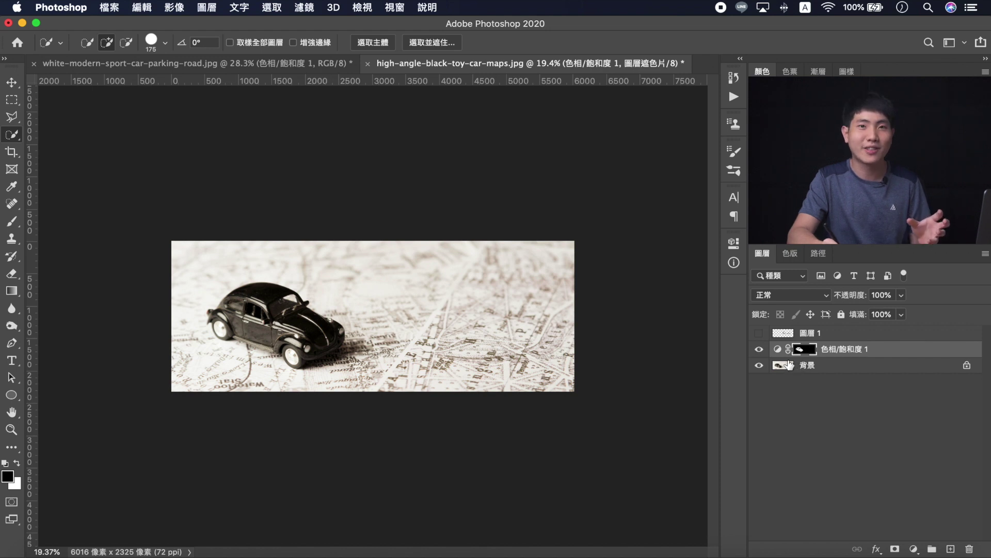
{"action": "double_click", "coordinate": [777, 350]}
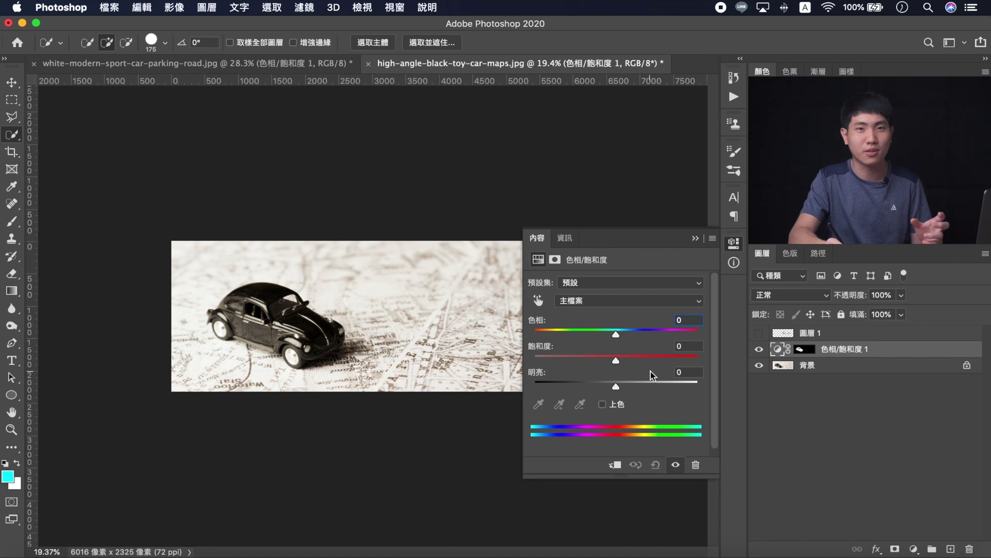
{"action": "left_click", "coordinate": [602, 404]}
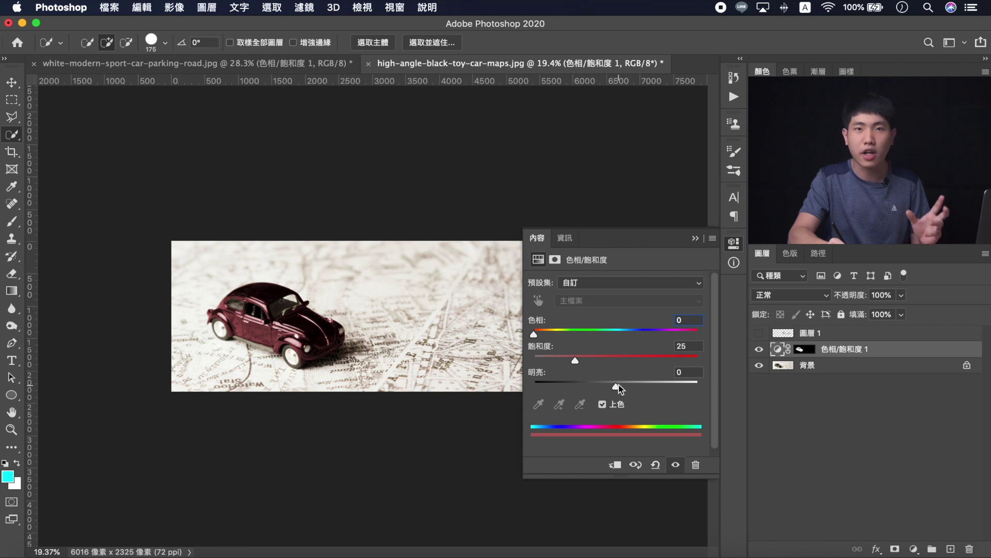
{"action": "left_click_drag", "start_coordinate": [618, 389], "coordinate": [642, 383]}
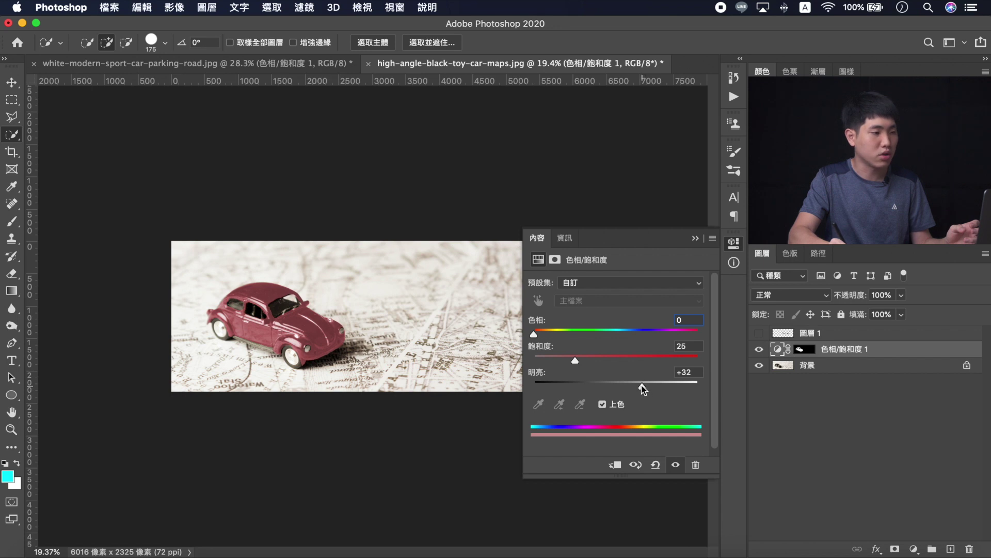
{"action": "left_click_drag", "start_coordinate": [535, 337], "coordinate": [643, 335]}
{"action": "left_click_drag", "start_coordinate": [640, 332], "coordinate": [638, 332]}
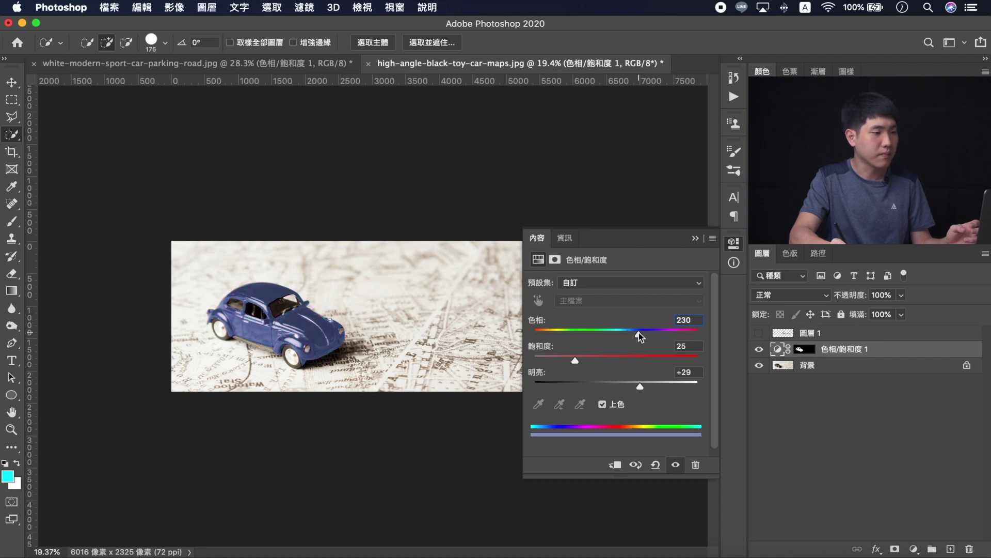
{"action": "left_click_drag", "start_coordinate": [575, 360], "coordinate": [612, 357]}
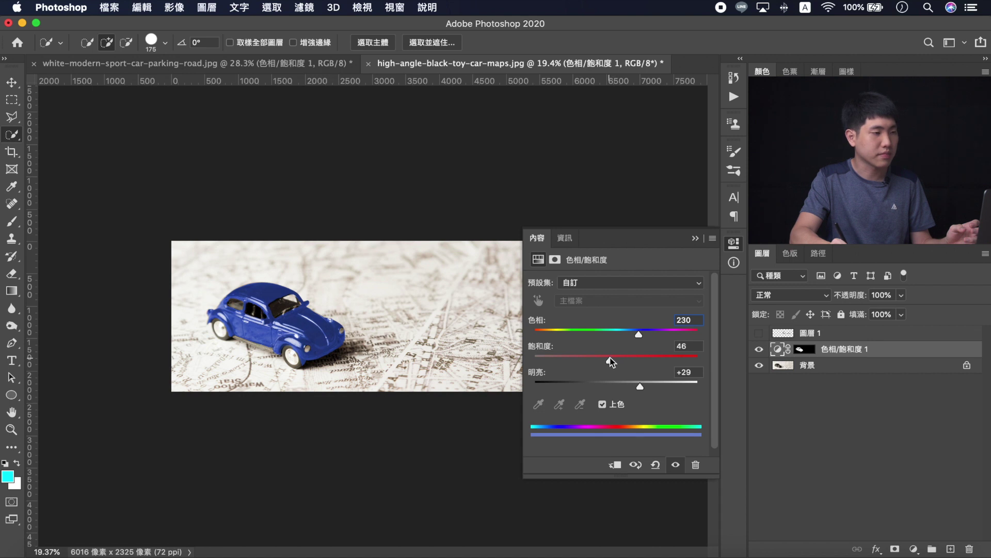